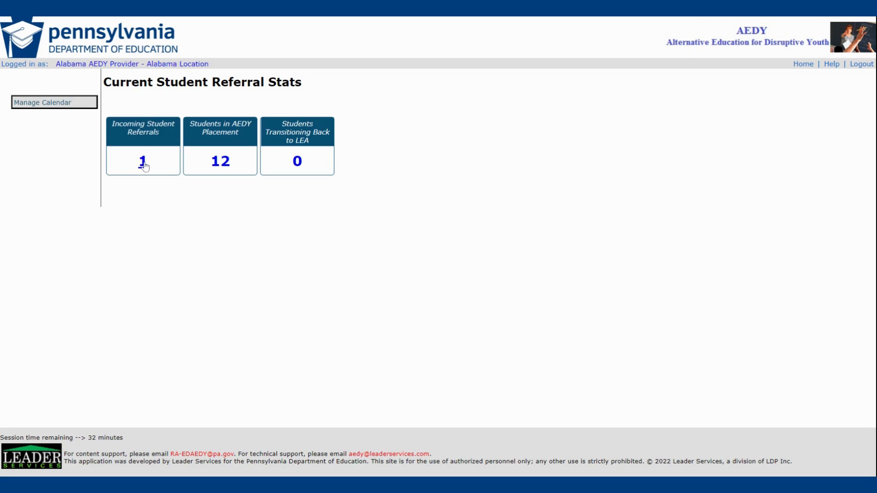
- Open the incoming student referral from Mercury Area SD for review
click(145, 163)
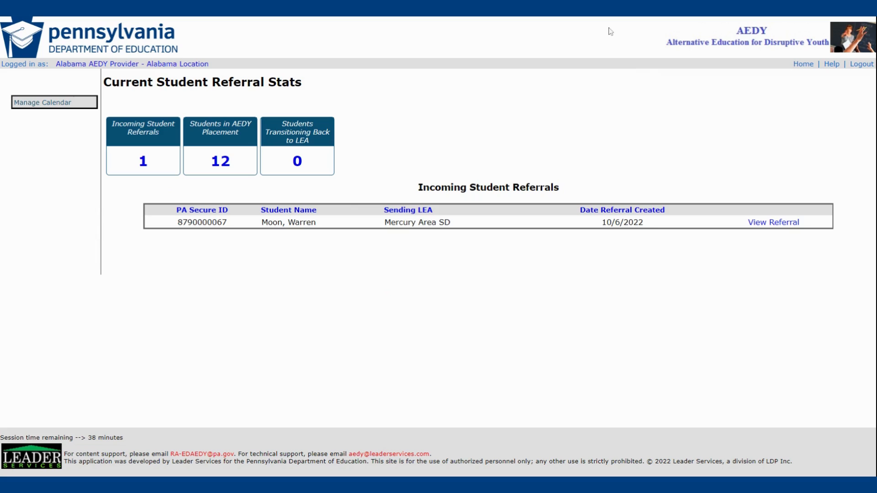
click(776, 224)
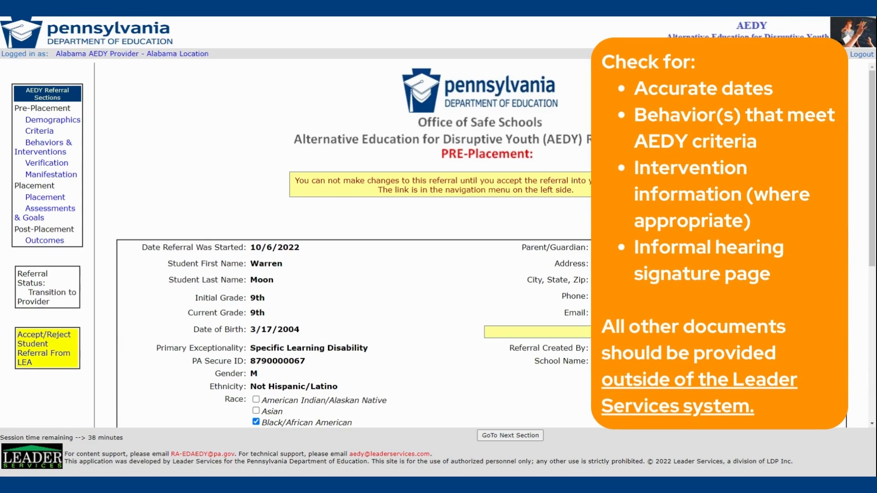
mouse_move(871, 109)
mouse_down()
mouse_move(850, 242)
mouse_move(864, 234)
mouse_move(872, 105)
mouse_up()
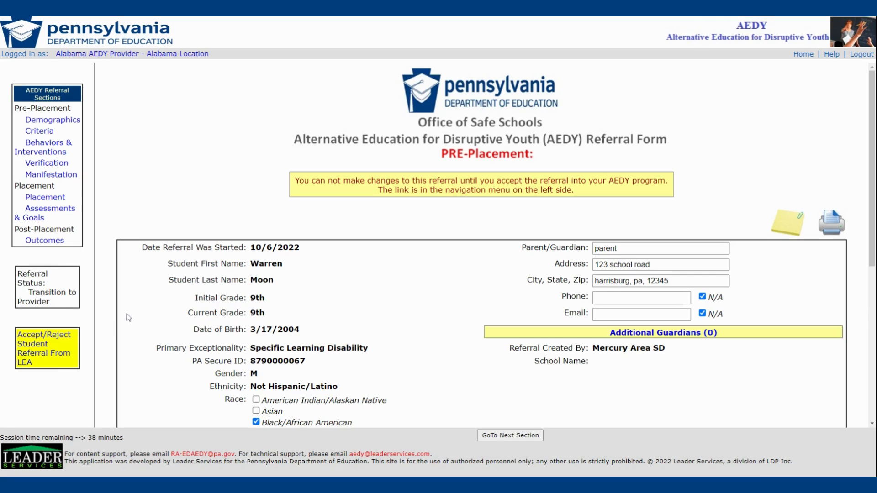
- Accept the student referral from the LEA, keeping both LEA contacts selected for notification and no optional emails
click(40, 352)
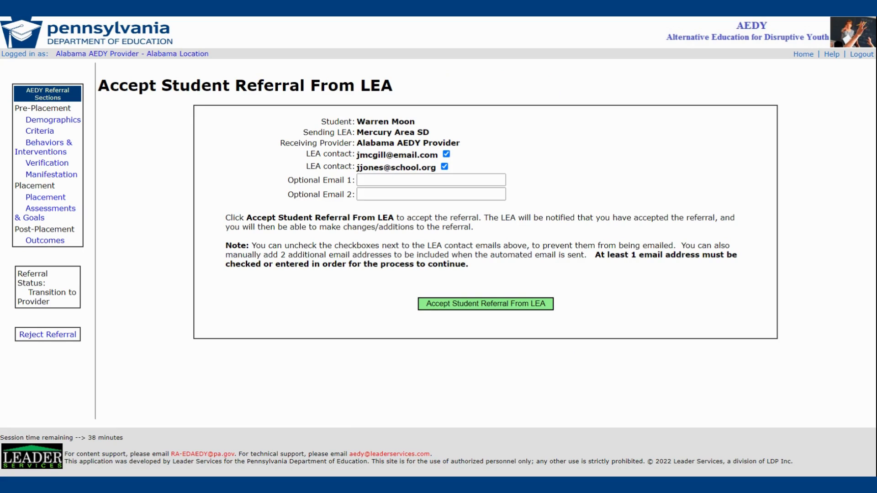
click(447, 155)
click(447, 155)
click(431, 180)
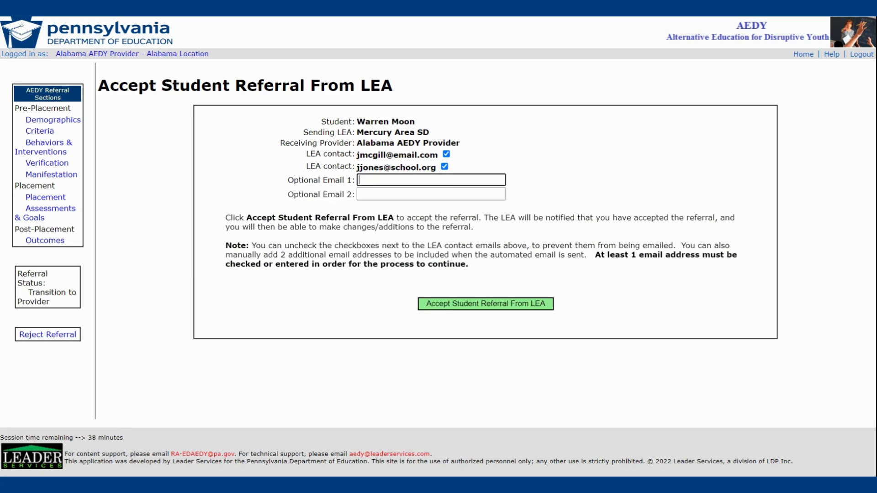
click(472, 277)
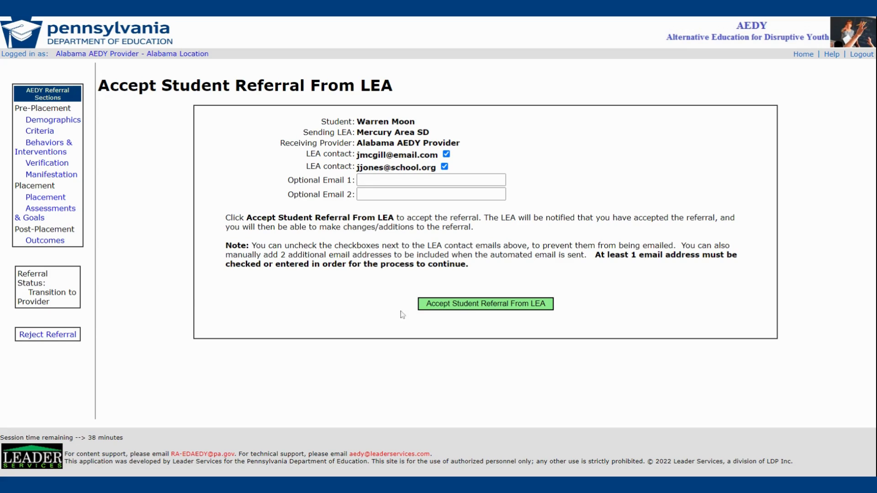
click(487, 309)
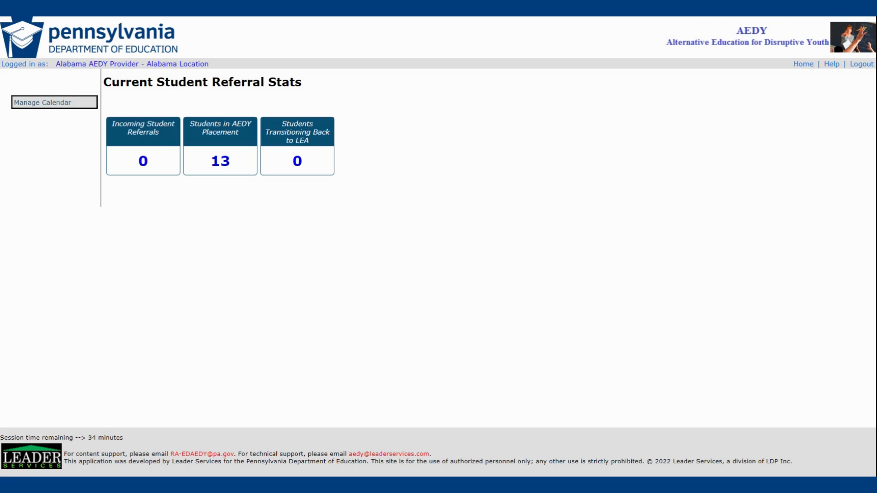
- Open the Placement section of the newly accepted student's referral from the list of students in AEDY placement
click(220, 162)
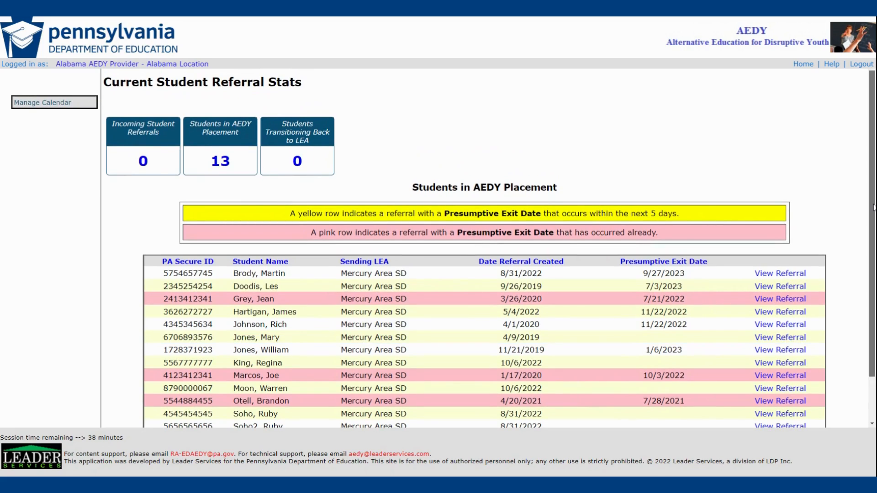
scroll(874, 208, down, 1)
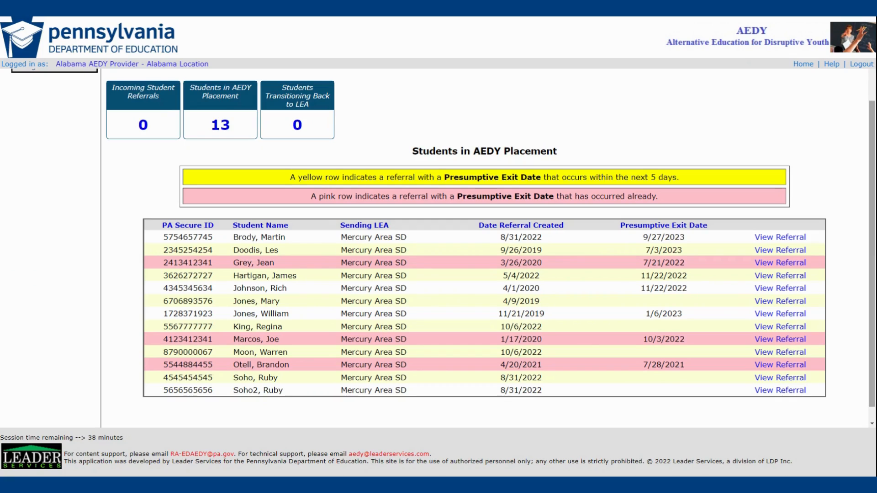
click(791, 358)
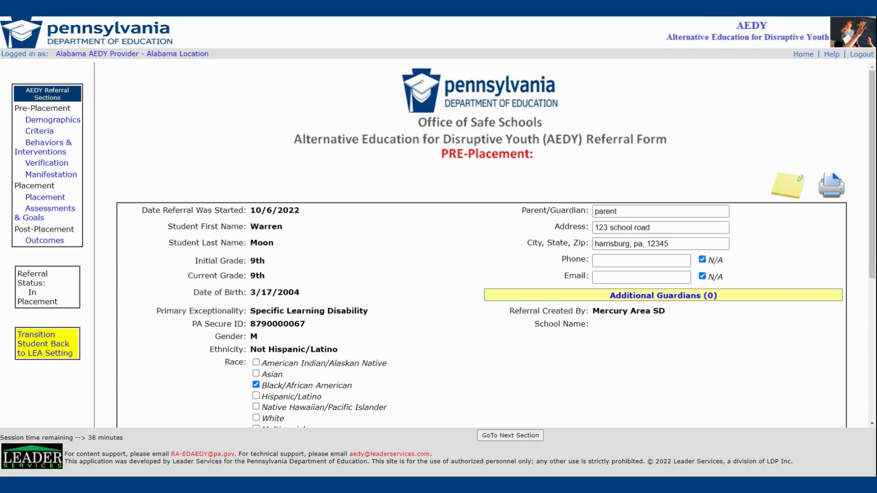
click(58, 198)
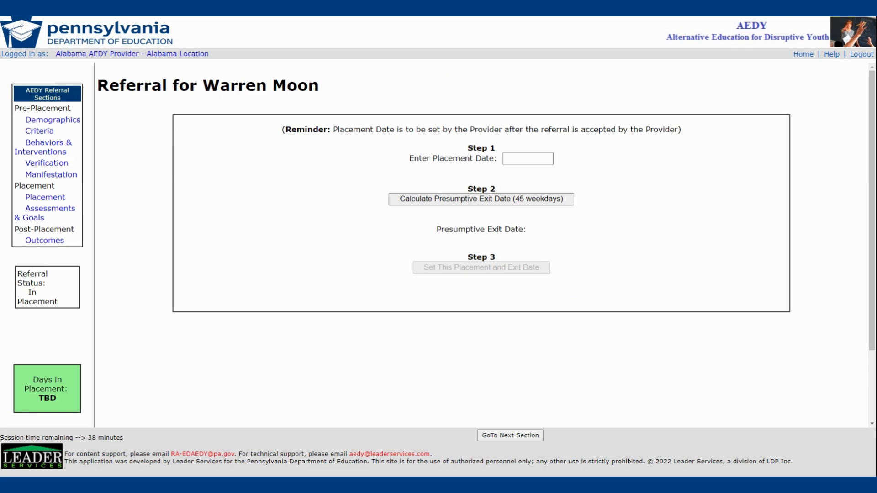
- Set the placement date to 10/6/2022 and calculate the presumptive exit date for 45 weekdays
click(528, 159)
text(10/6/)
text(2022)
click(563, 204)
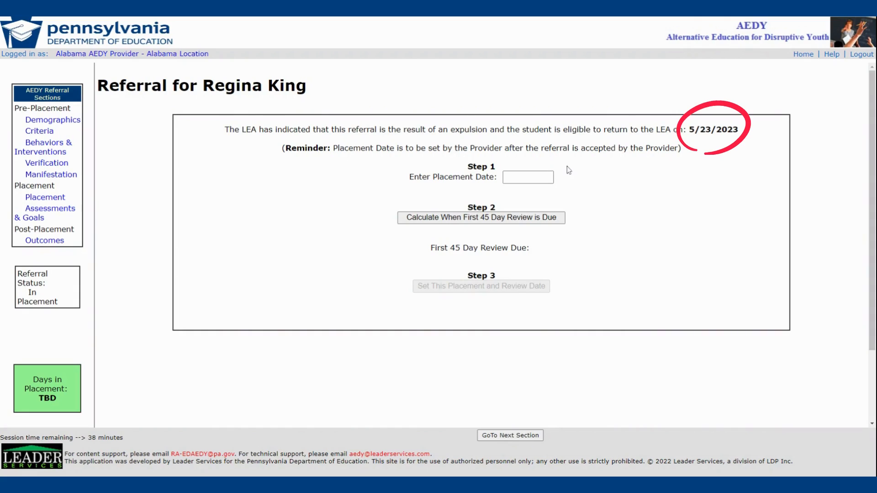
- Set the expulsion referral's placement date to 10/6/2022 and calculate when the first 45 day review is due
drag(687, 129, 740, 133)
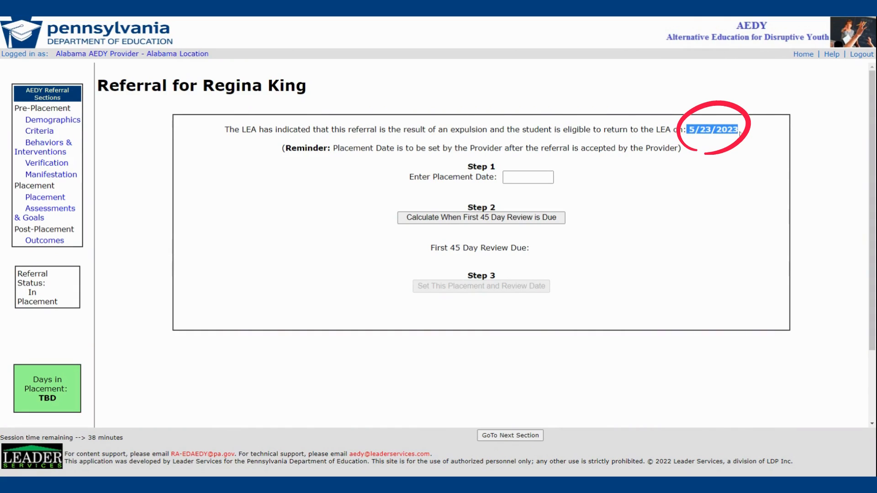
click(586, 176)
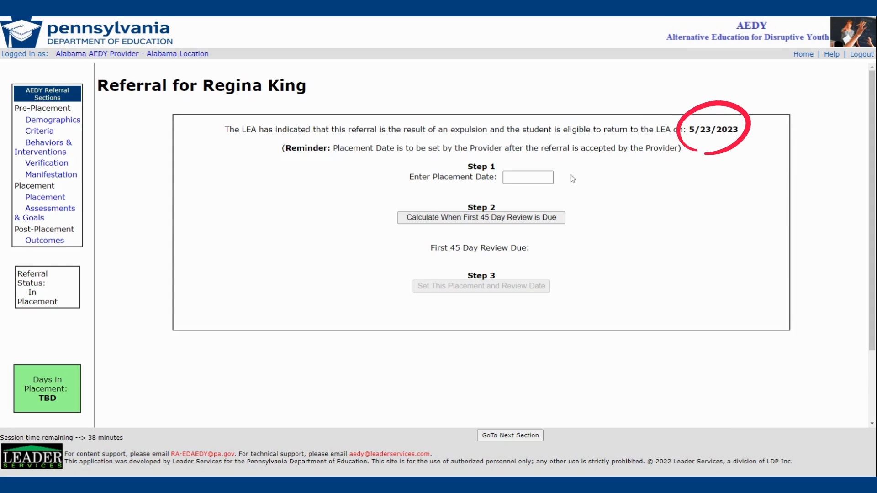
click(528, 177)
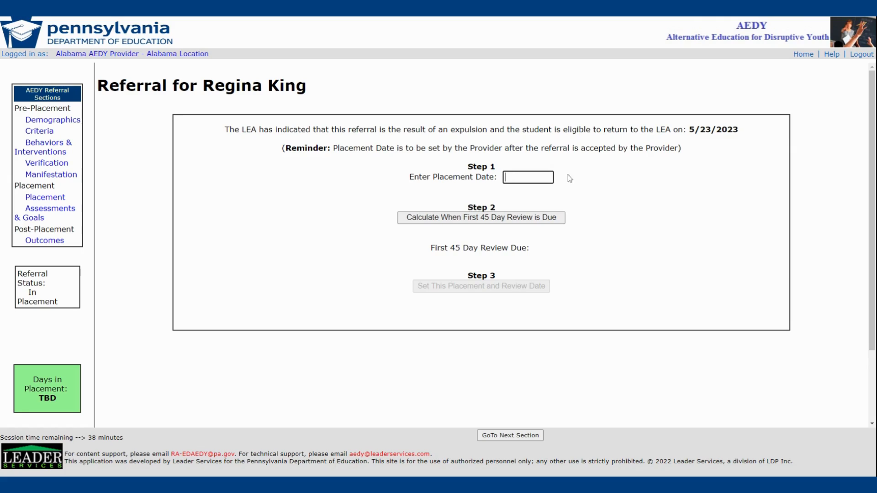
text(10/6/2022)
click(585, 180)
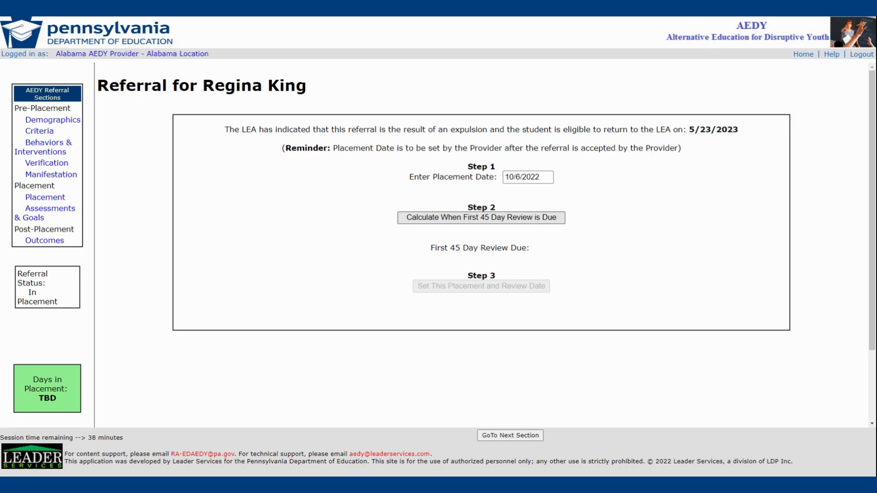
click(558, 222)
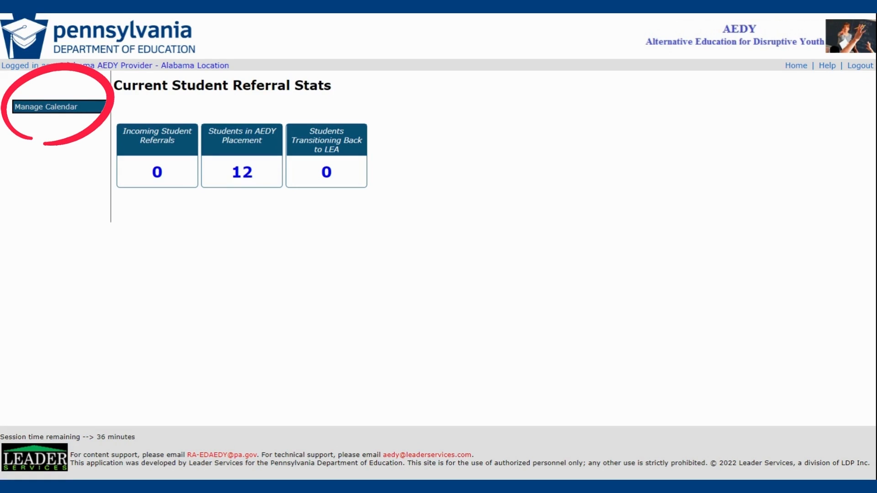
- Start adding a new off day to the program's calendar and select October 14, 2022
click(69, 111)
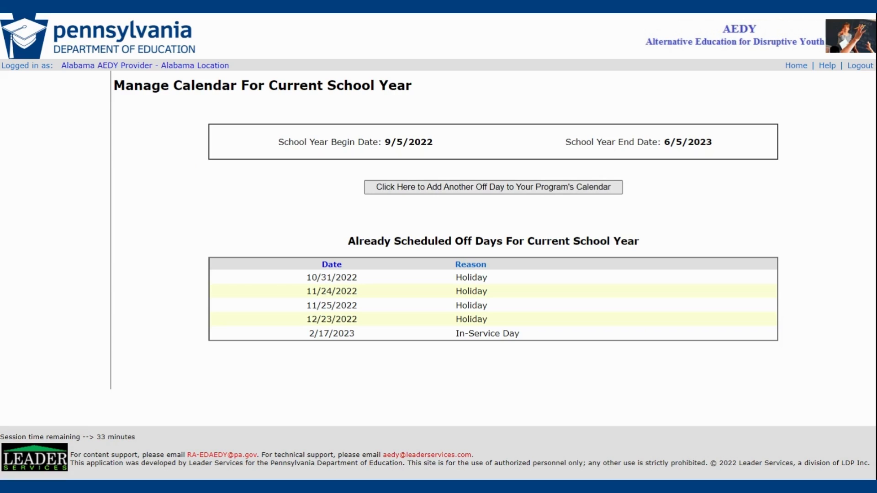
click(439, 194)
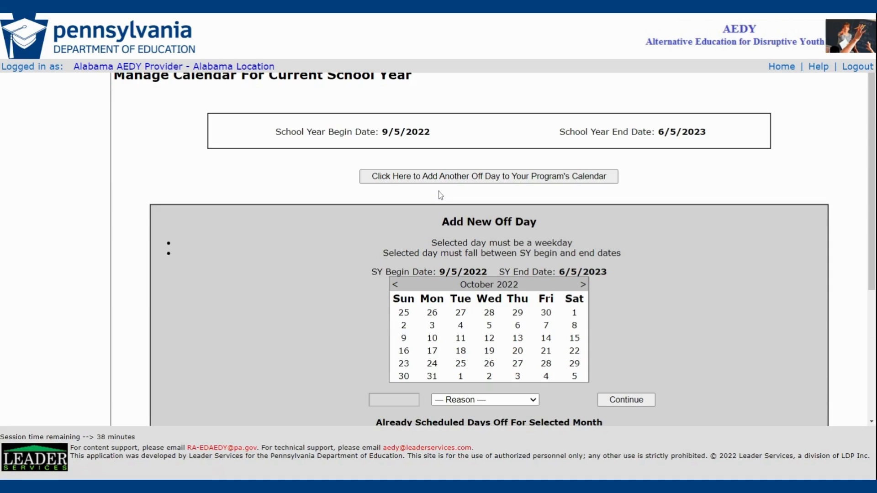
drag(871, 155, 866, 211)
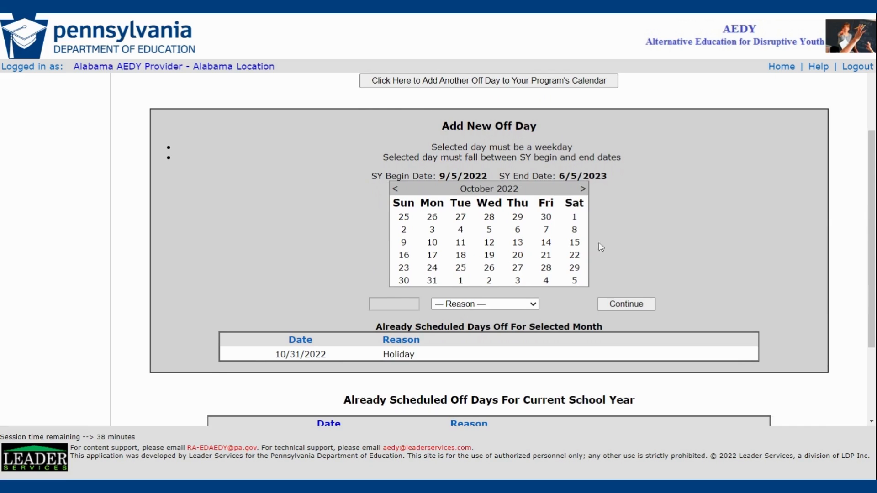
click(547, 245)
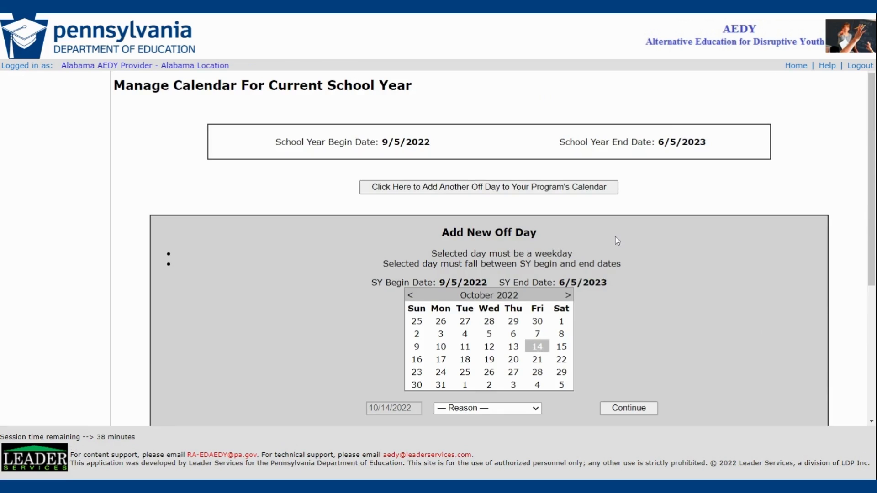
- Set the new off day's reason to In-Service Day and continue to the list of affected In Placement referrals
scroll(616, 240, down, 5)
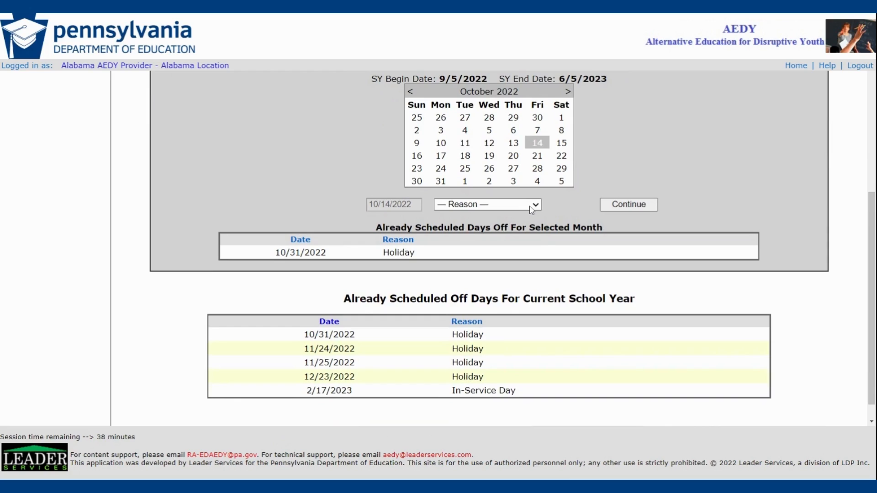
click(531, 241)
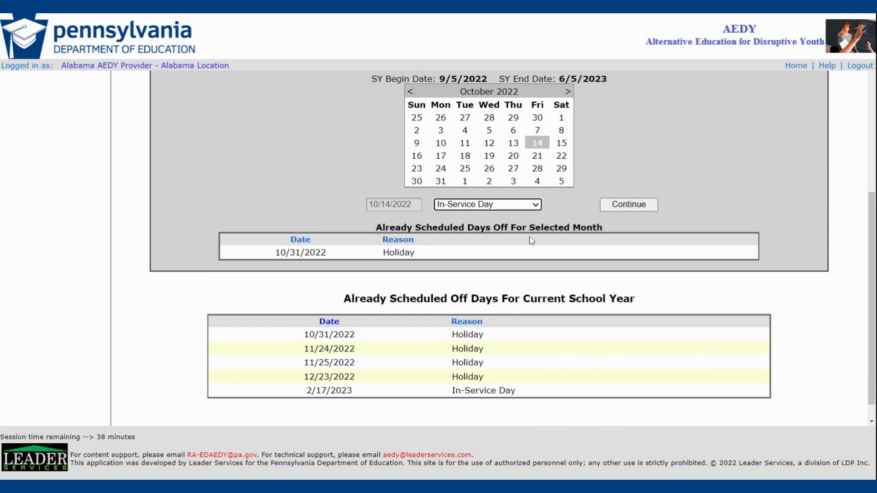
click(631, 209)
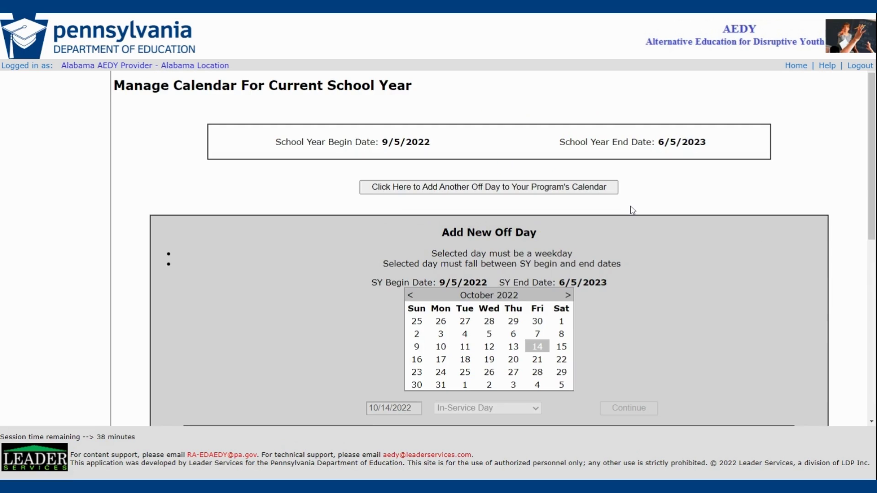
drag(870, 118, 858, 218)
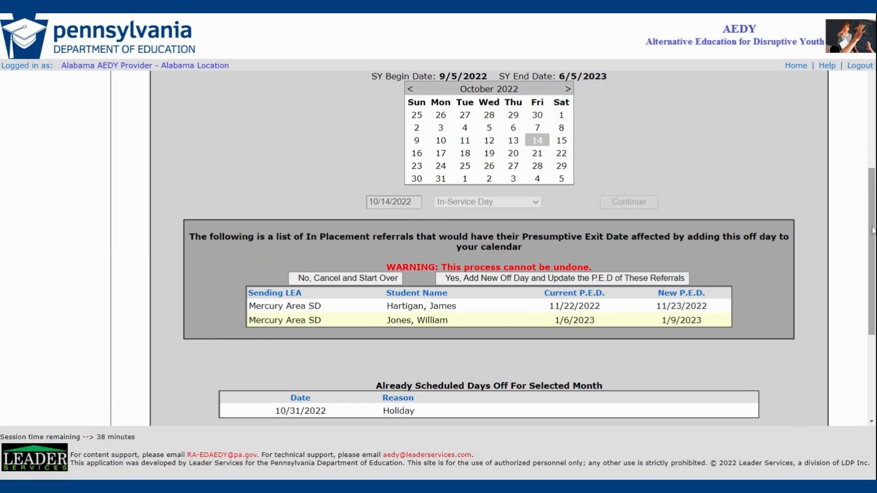
drag(873, 230, 873, 234)
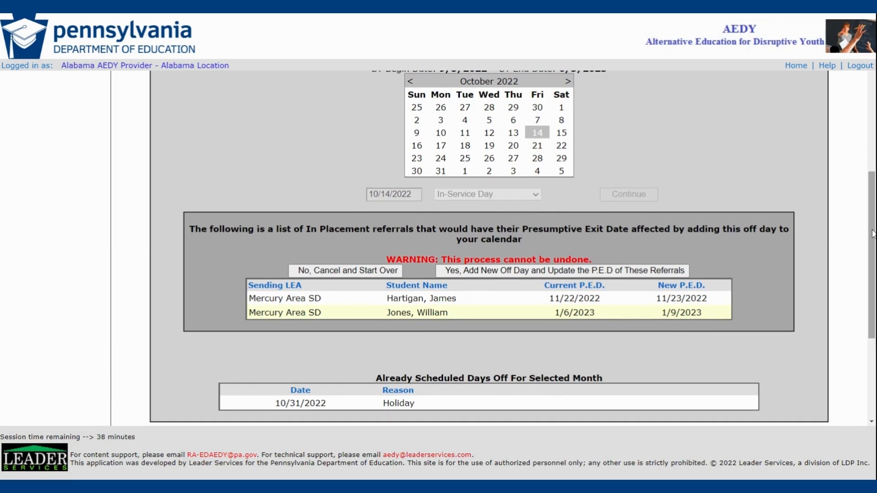
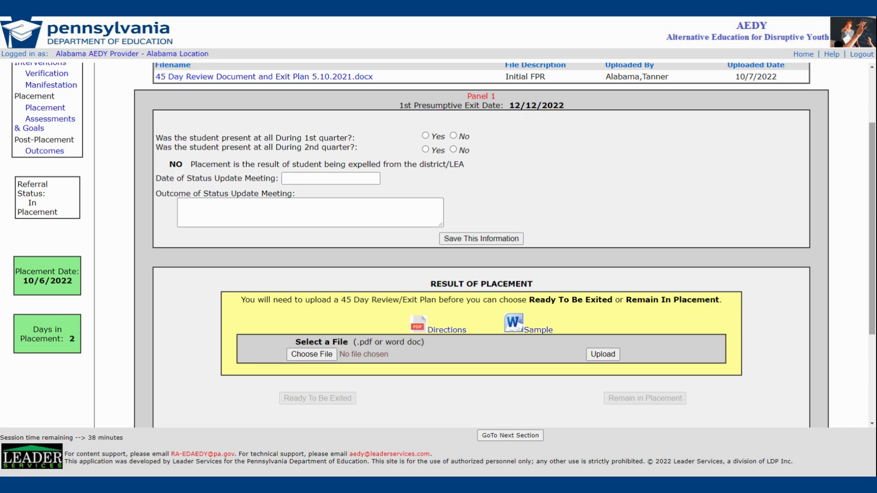
- Record the student as present in both quarters, with status meeting date 10/7/2022 and outcome "student will exit program", and save the information
click(426, 137)
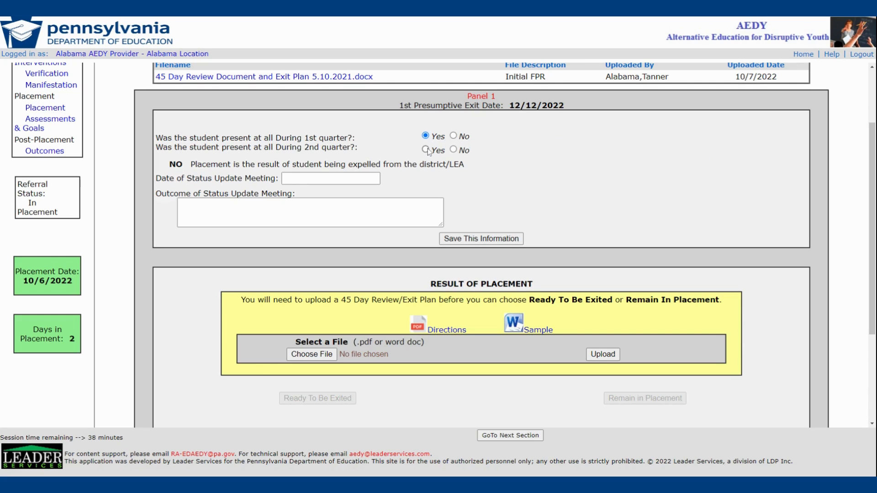
click(426, 151)
key(Tab)
text(10/7/2022)
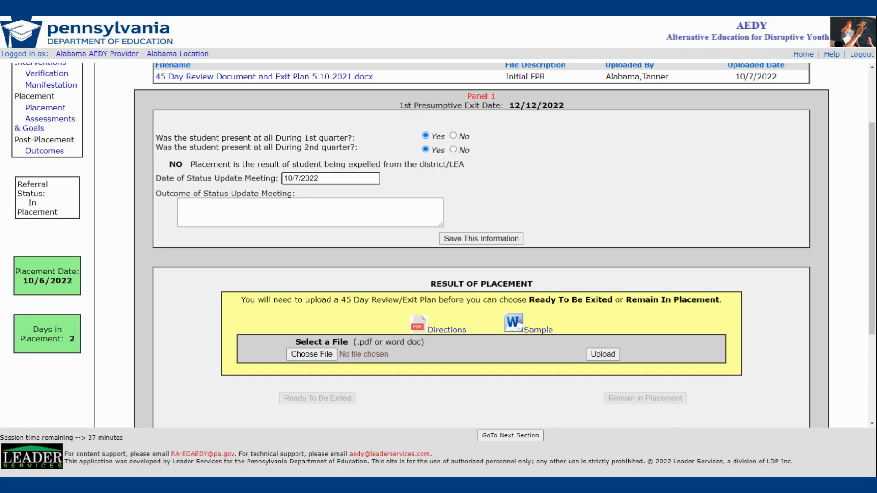
key(Tab)
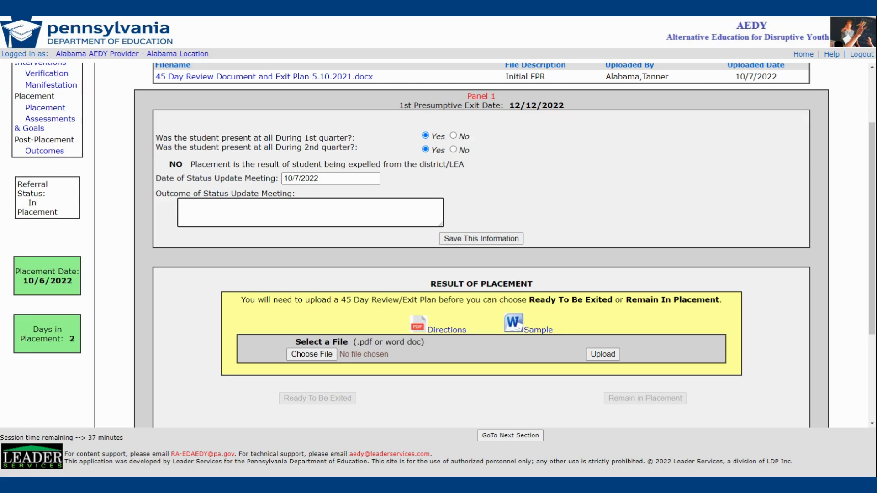
click(481, 239)
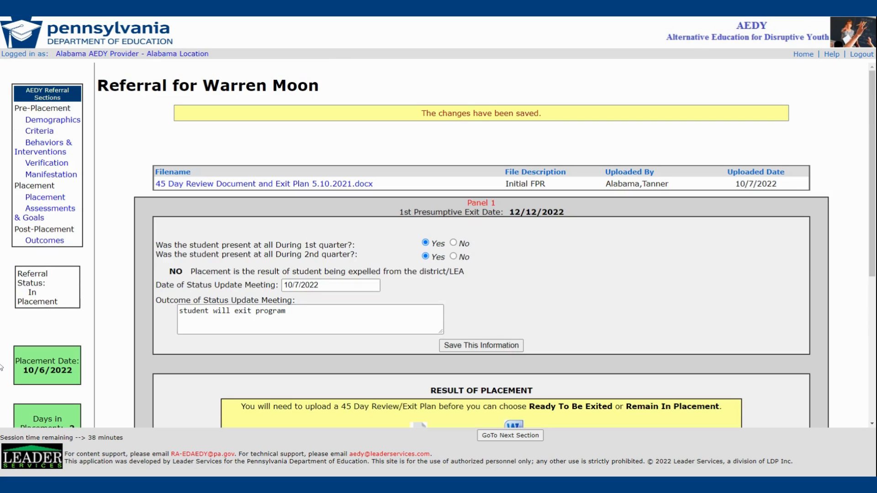
- Mark the student as ready to be exited and begin the exit process with 10/8/2022 as the date to be exited
drag(872, 144, 873, 225)
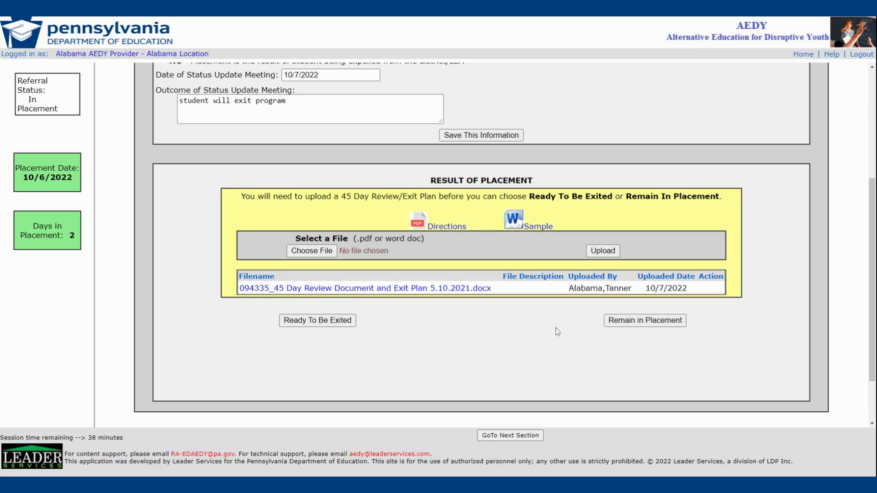
click(339, 321)
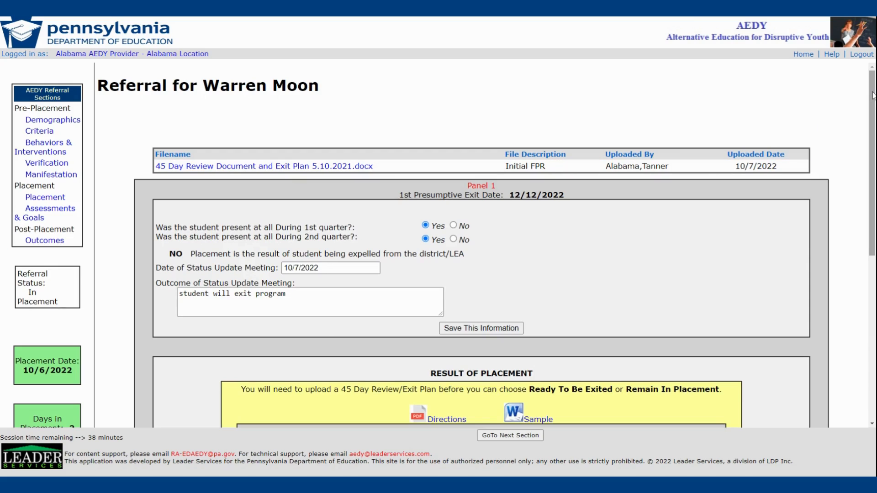
drag(872, 104, 873, 233)
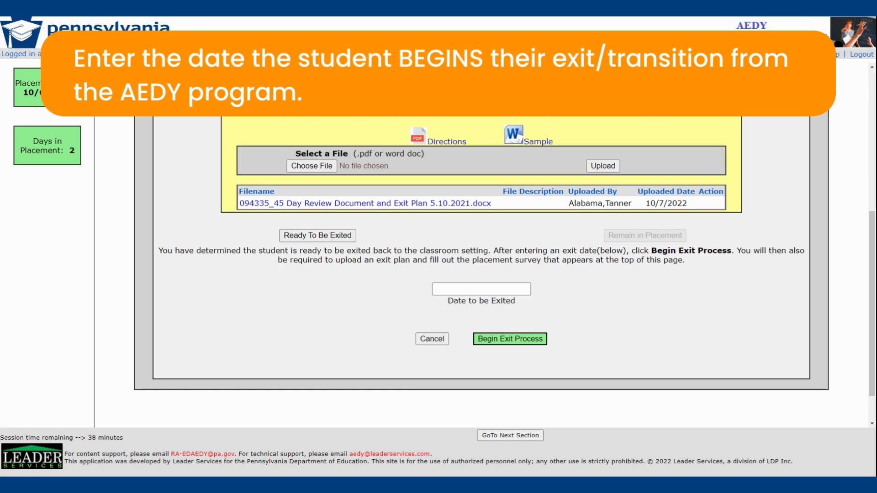
click(505, 289)
text(10/8/2022)
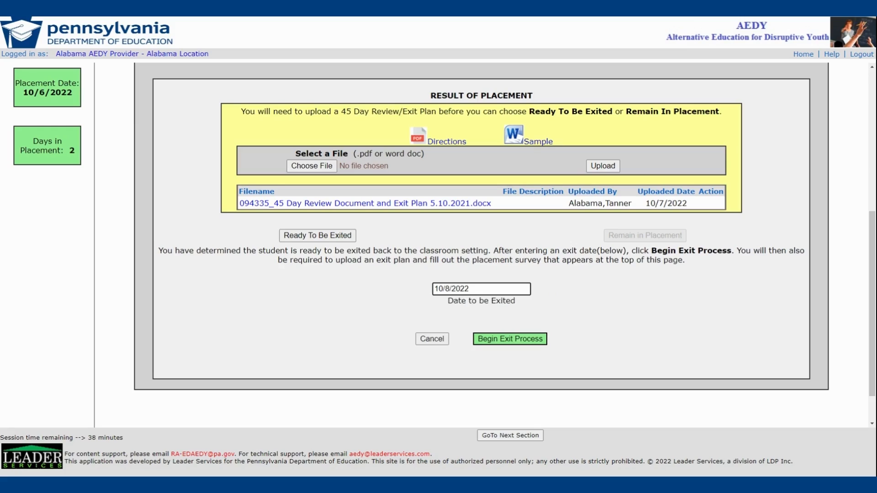
click(523, 340)
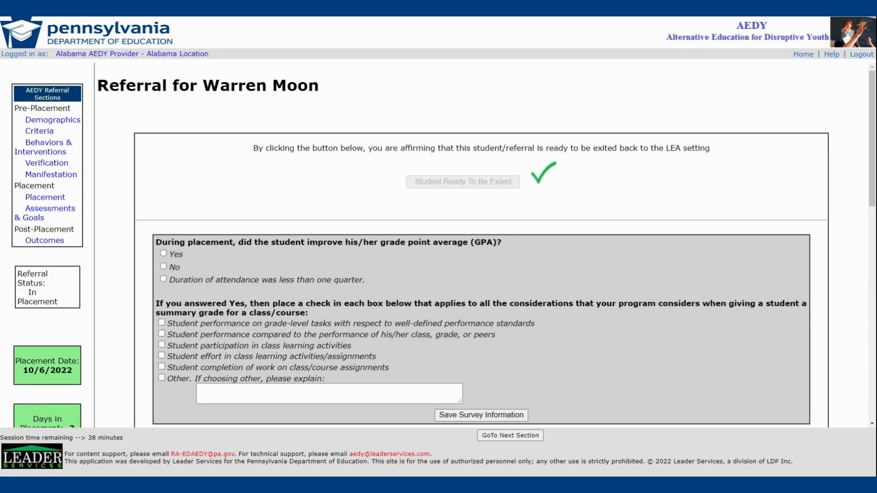
- Answer Yes to GPA improvement in the placement survey, check performance on grade-level tasks as a grading consideration, and save the survey
scroll(493, 260, down, 2)
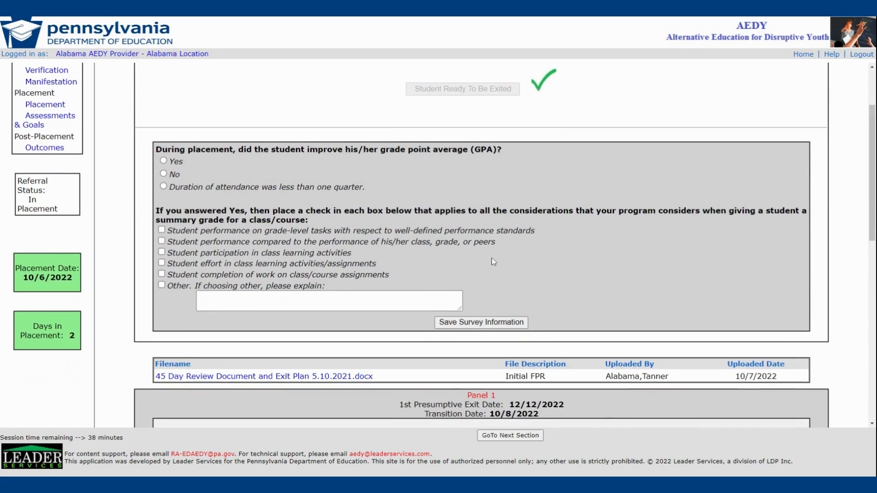
click(178, 163)
click(161, 229)
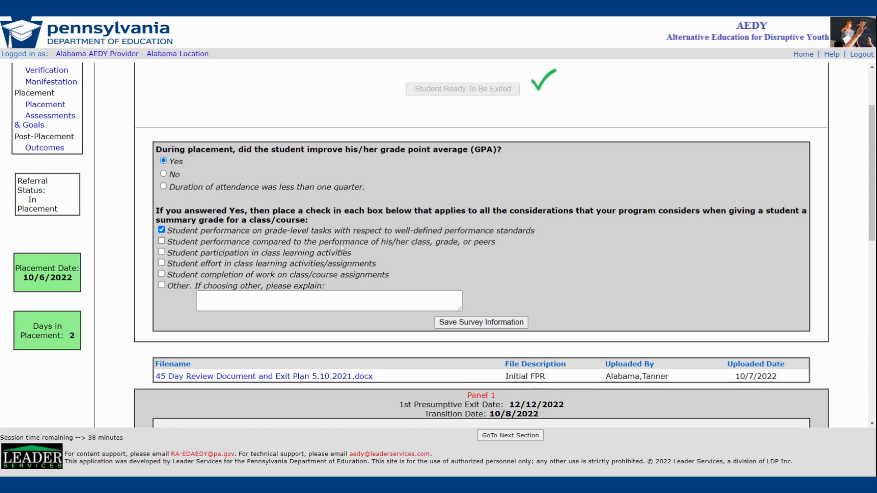
click(475, 325)
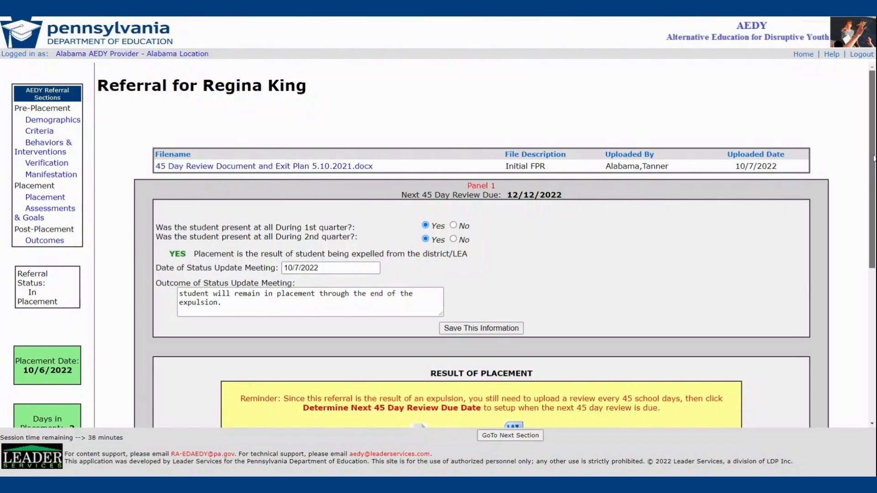
- Determine and set the next 45 day review due date for the expulsion referral, leaving the review overview blank
drag(874, 159, 874, 220)
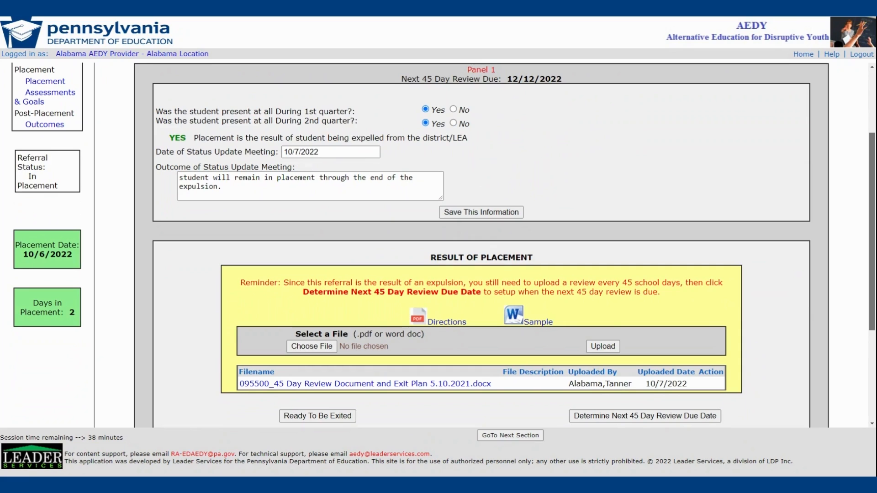
scroll(438, 240, down, 2)
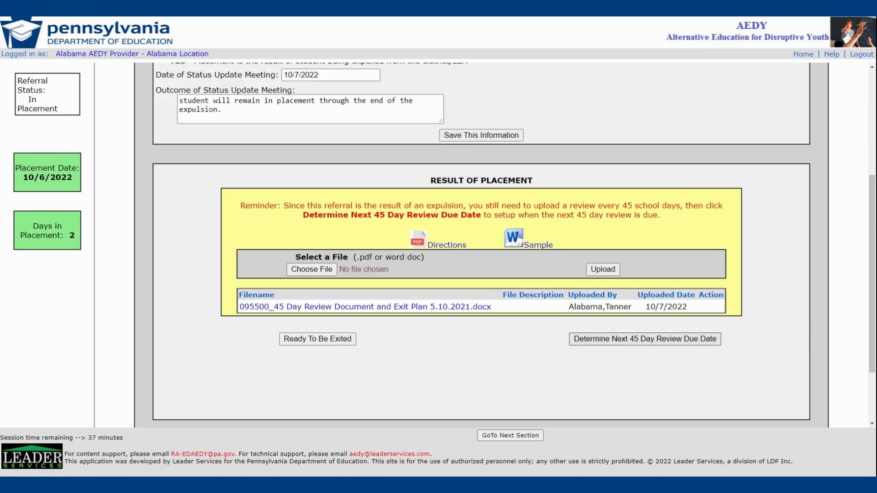
click(645, 339)
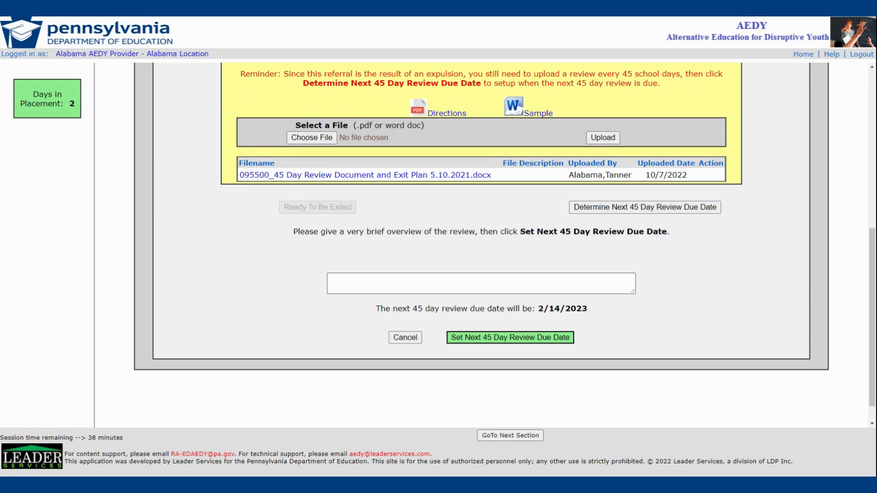
click(573, 284)
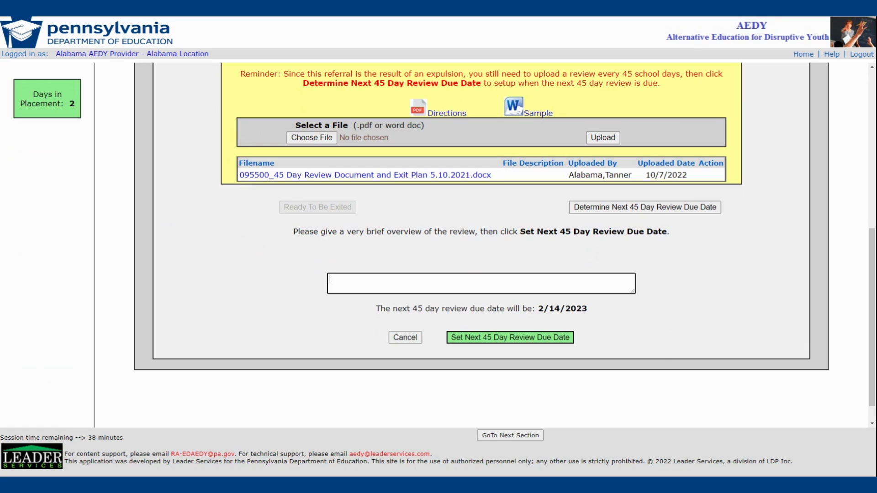
scroll(729, 300, up, 6)
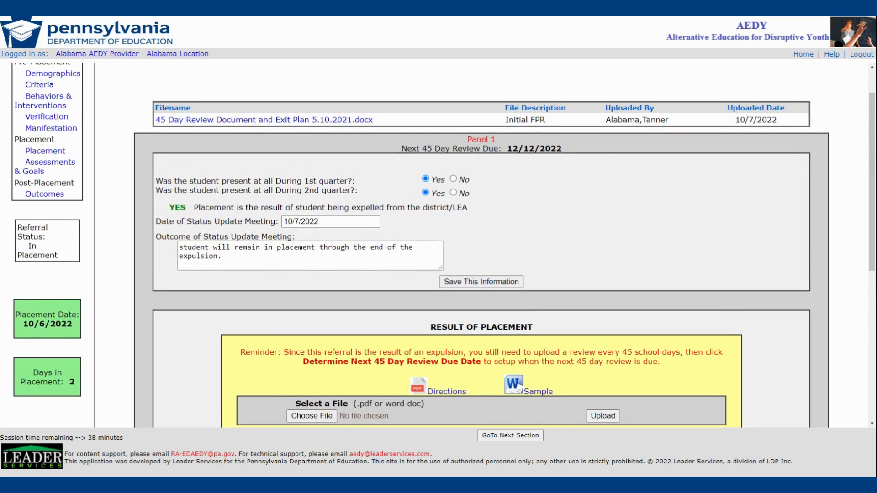
scroll(728, 303, down, 7)
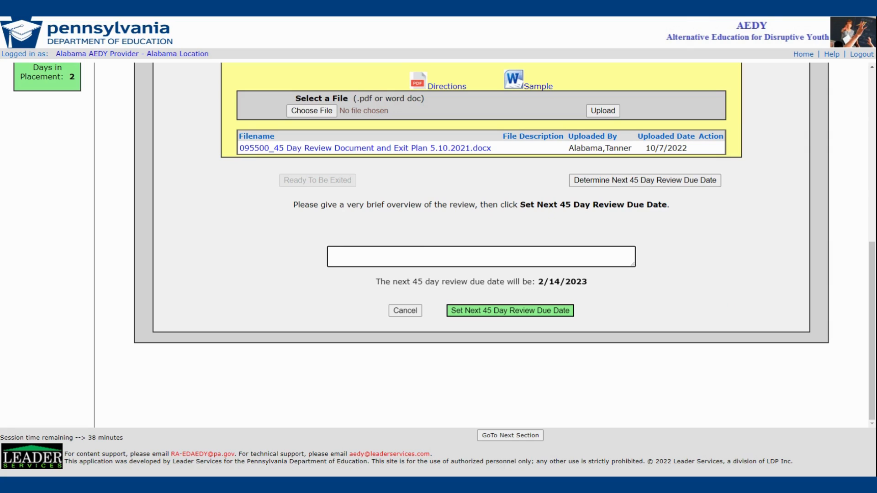
click(511, 316)
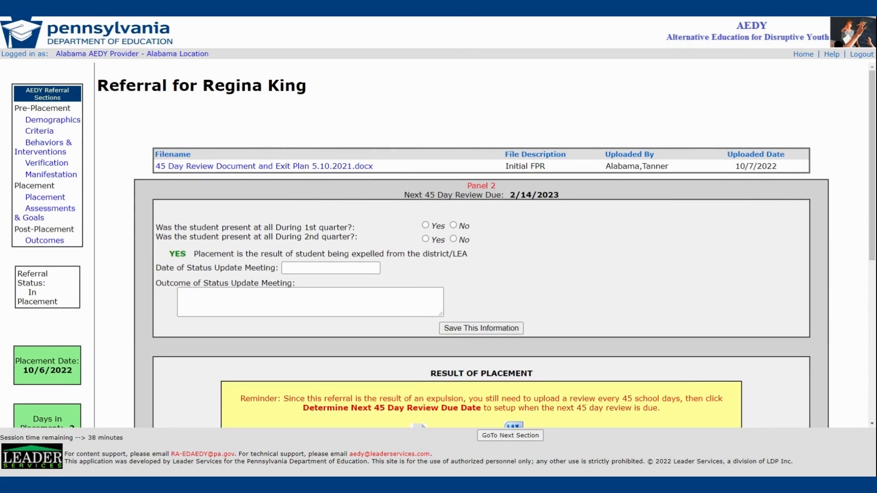
drag(873, 147, 874, 147)
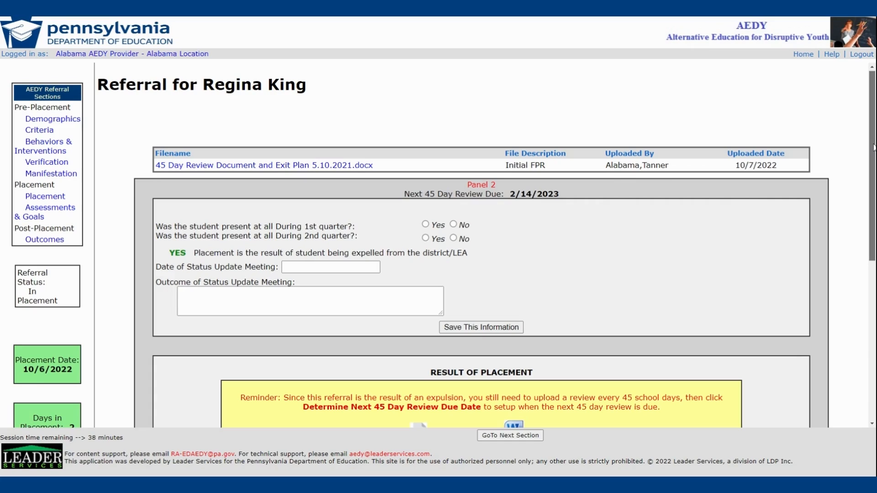
drag(874, 147, 872, 312)
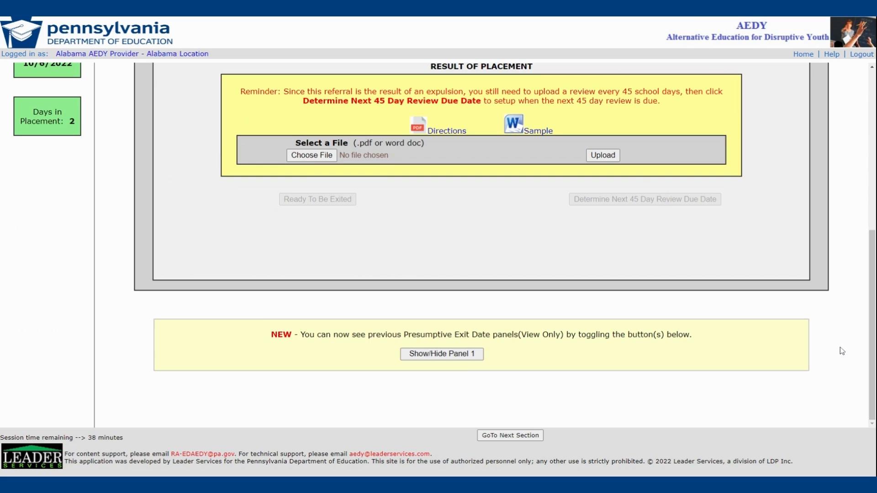
scroll(841, 350, up, 7)
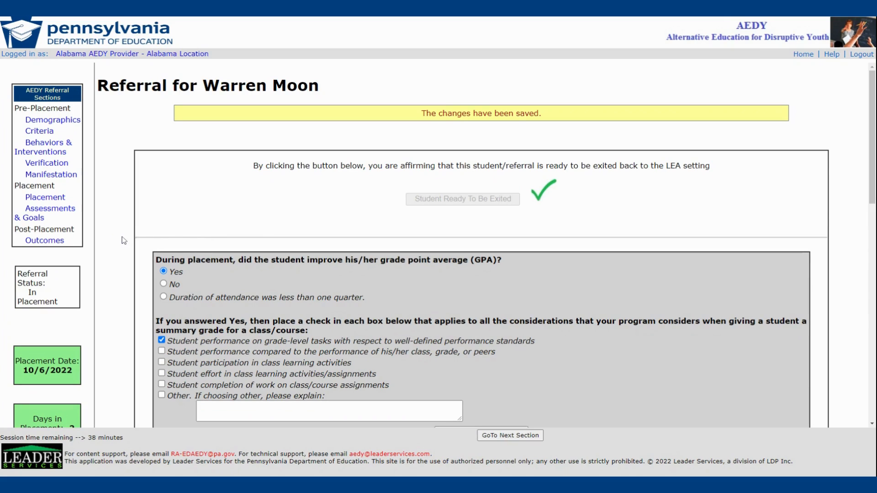
- In Assessments & Goals, check respect for school, maintained or improved attendance, improved attitude and Other as achieved behavioral goals, and save the section
click(70, 212)
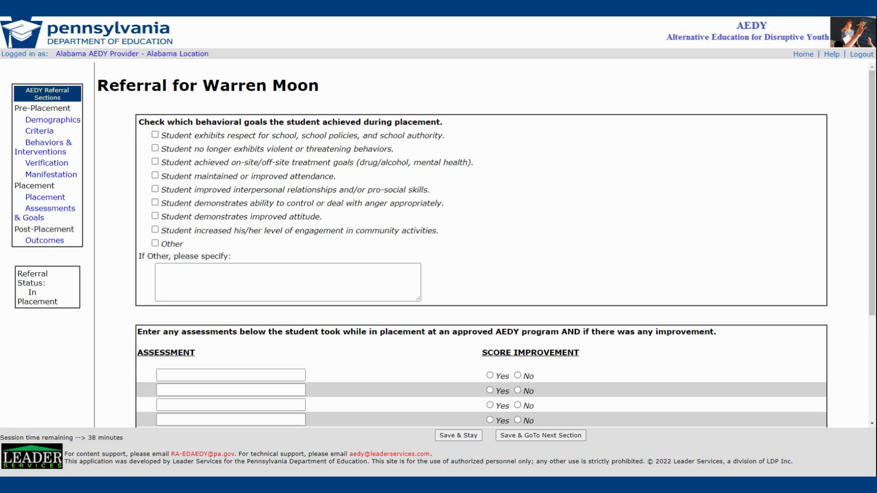
click(155, 135)
click(155, 176)
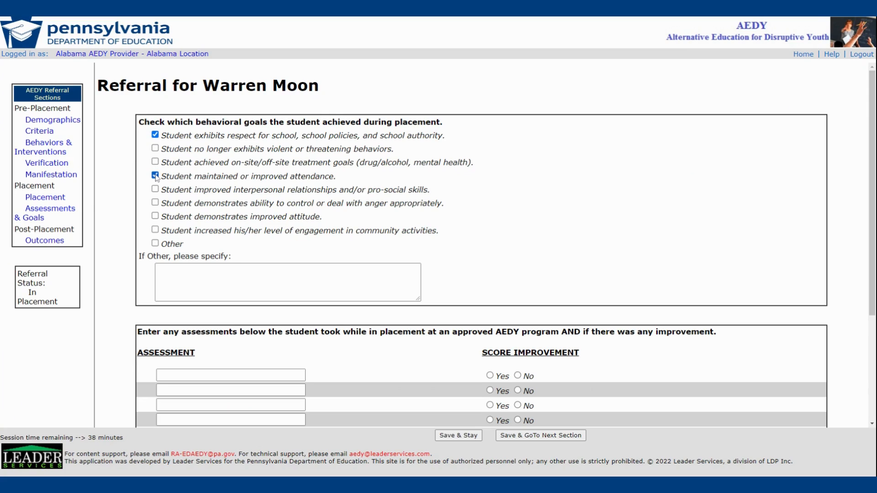
click(155, 216)
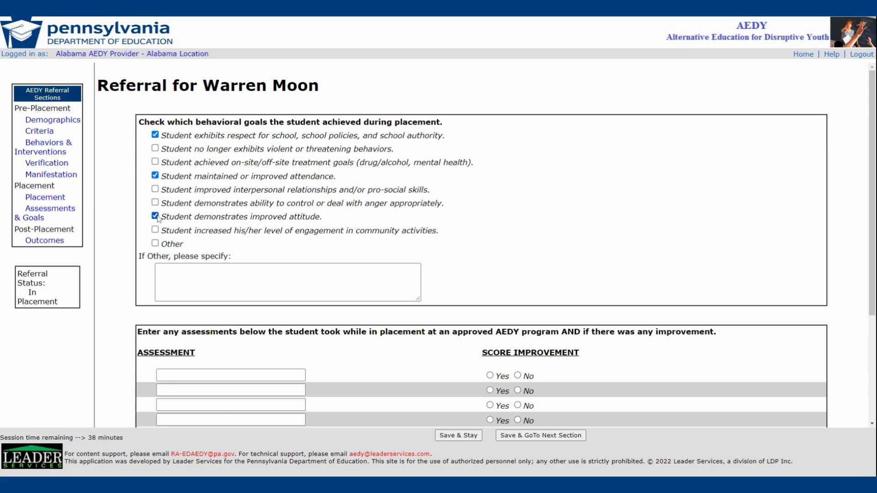
click(155, 243)
click(160, 283)
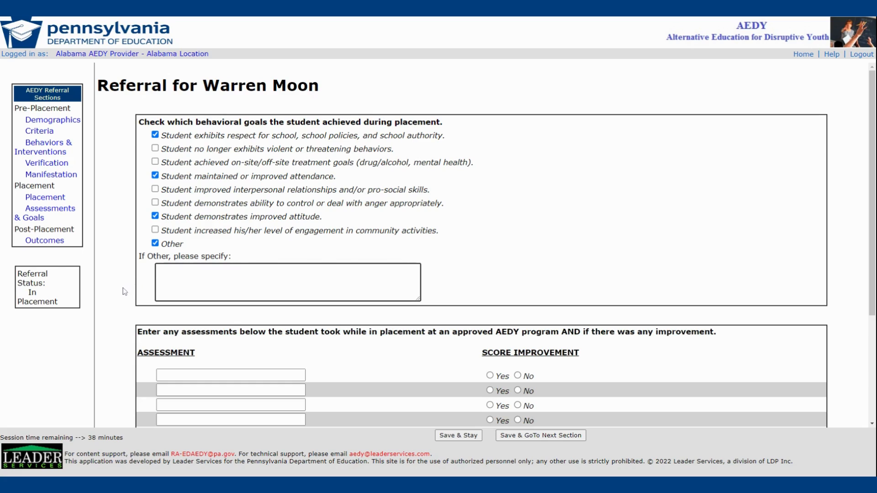
scroll(124, 292, down, 3)
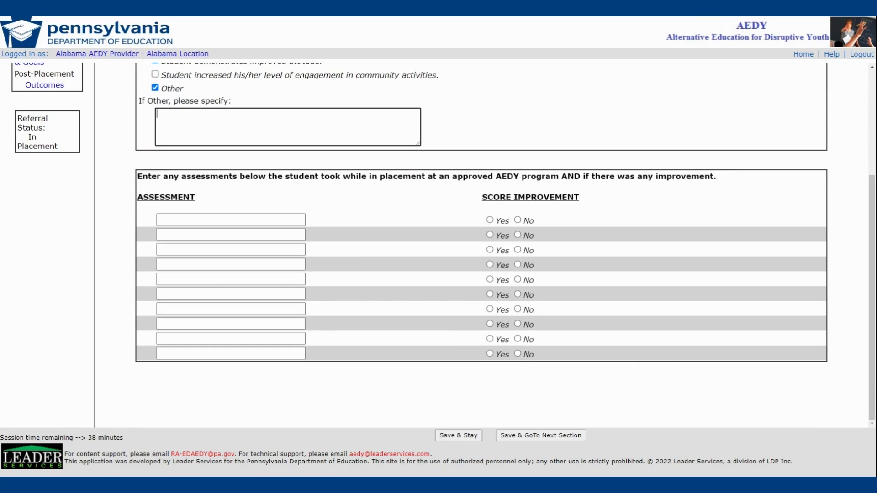
click(363, 399)
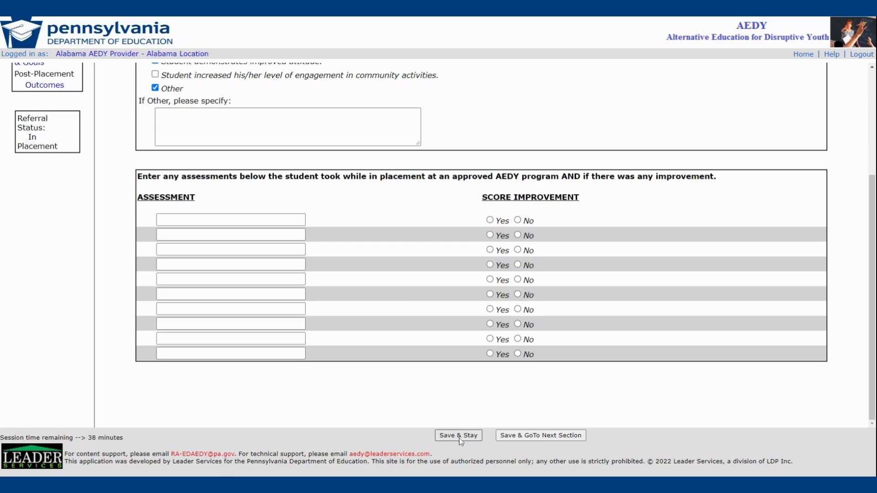
click(522, 436)
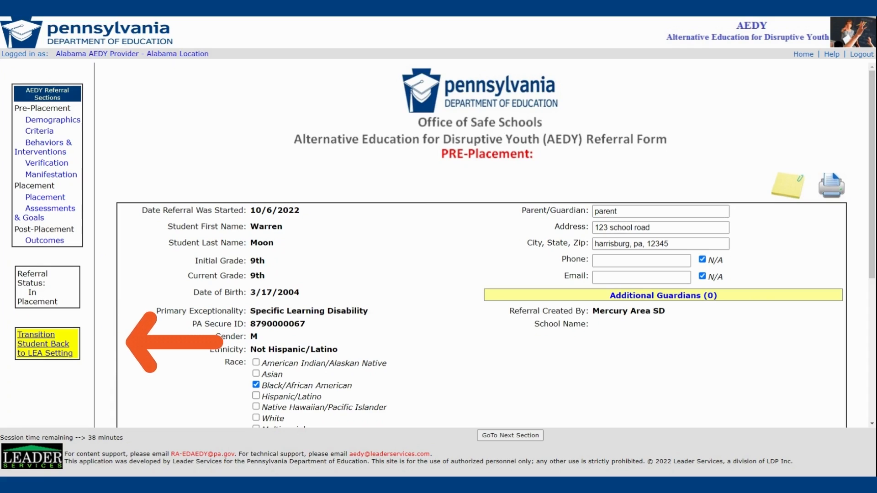
- Transition the exiting student's referral back to the LEA setting, keeping both listed LEA contacts selected for notification
click(57, 358)
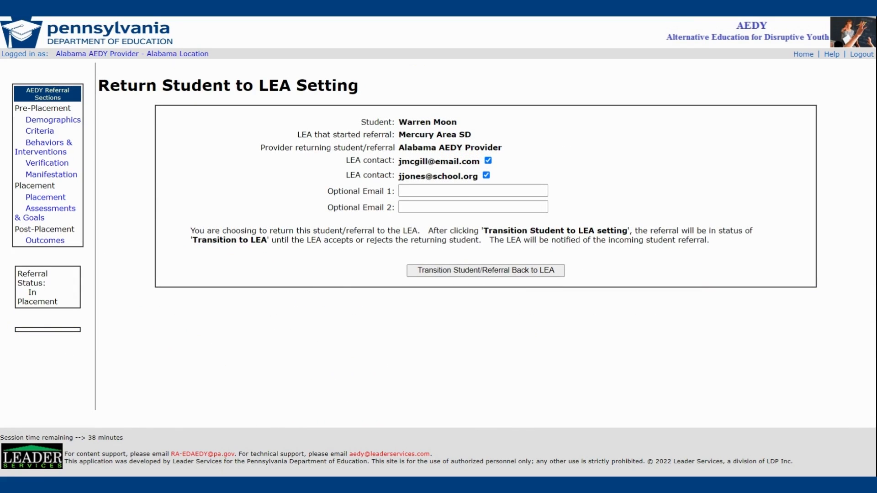
click(488, 162)
click(488, 161)
click(493, 190)
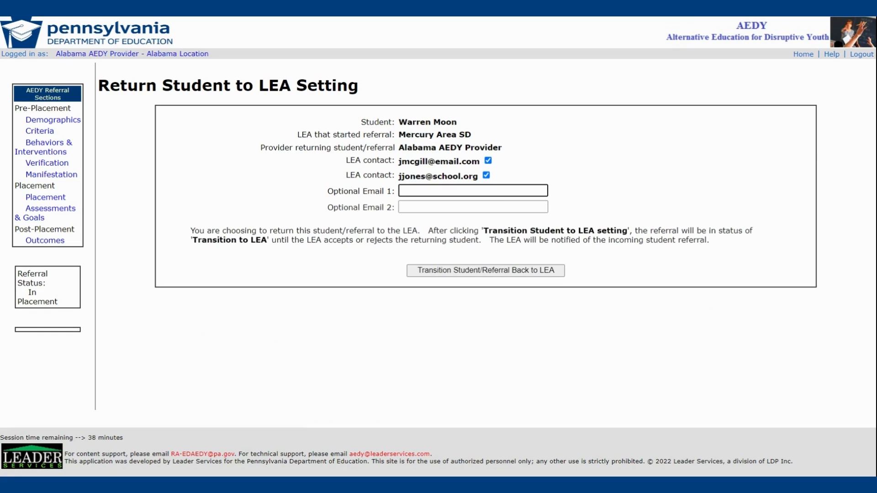
click(504, 272)
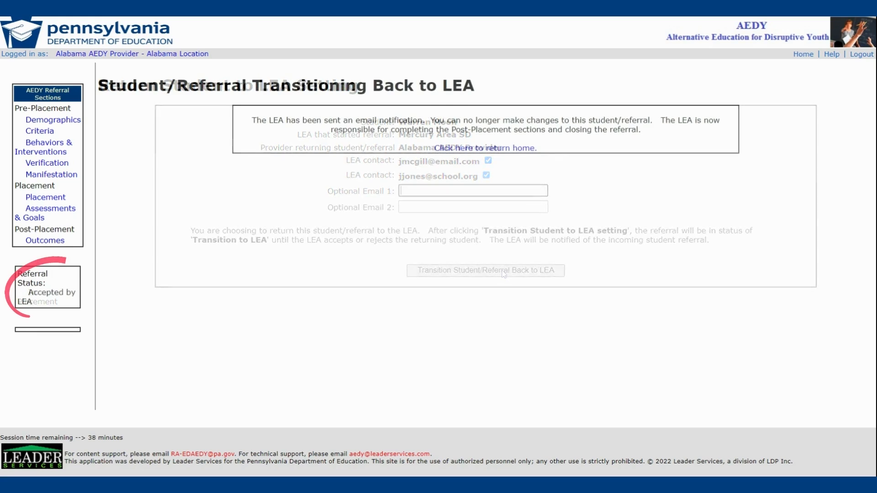